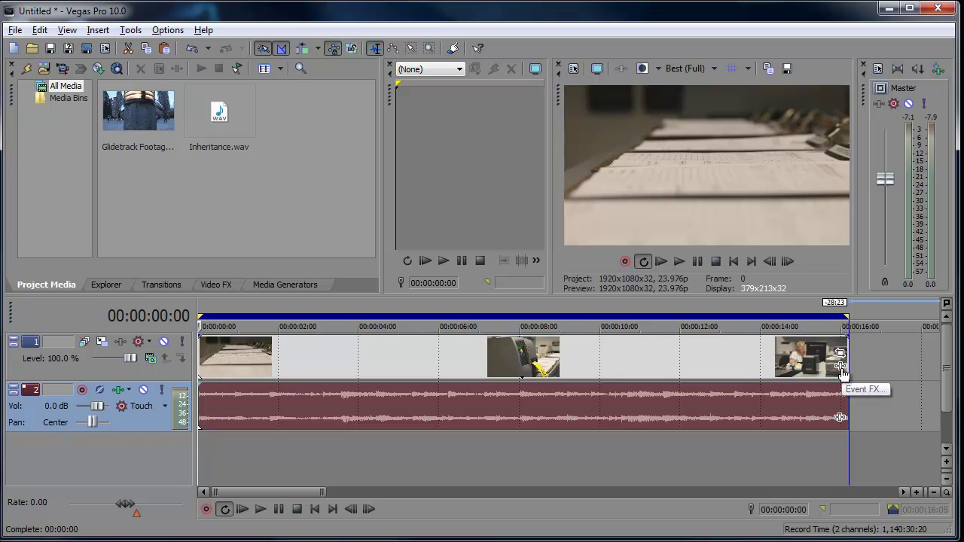
Add Sony Color Curves and Sony Color Corrector to the Glidetrack Footage clip.
left_click(841, 367)
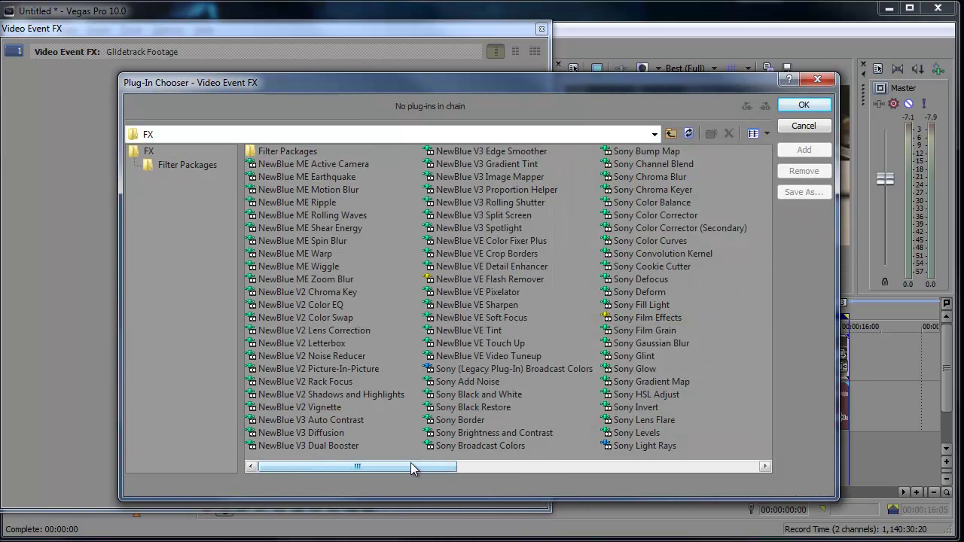
left_click_drag(411, 463, 509, 465)
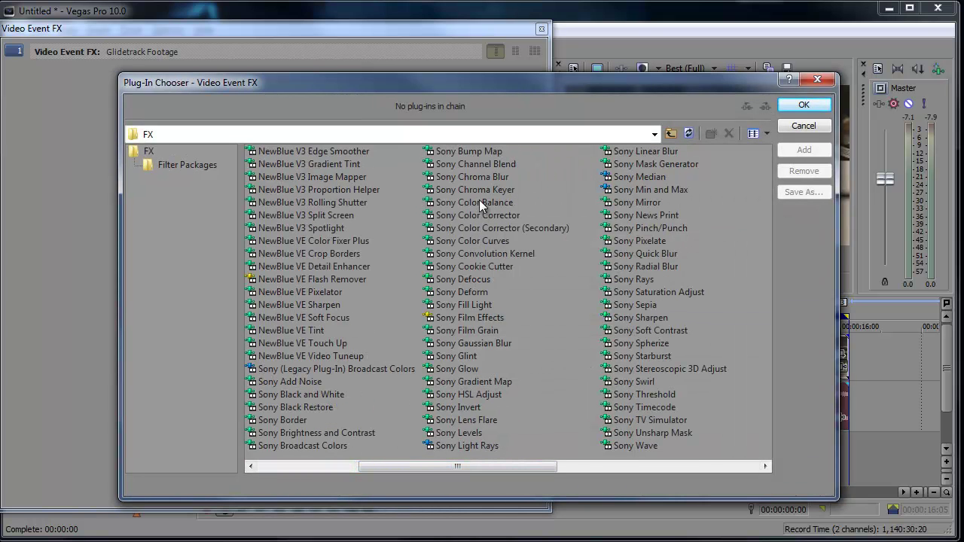
double_click(479, 238)
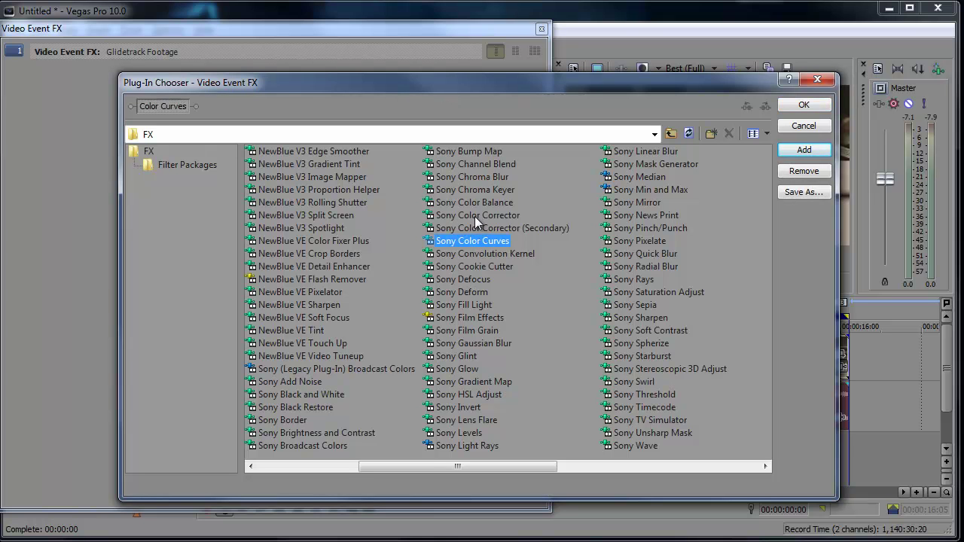
double_click(475, 217)
left_click(805, 104)
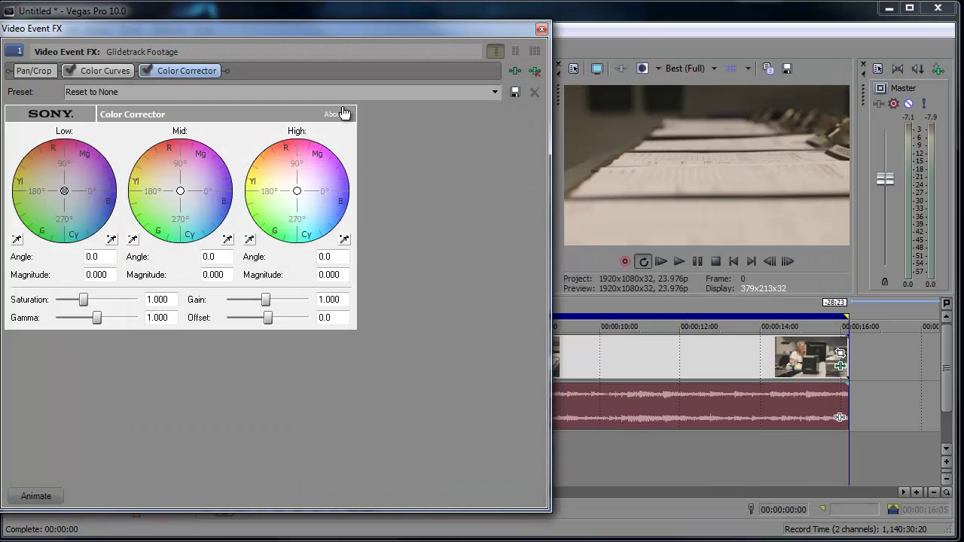
left_click(515, 70)
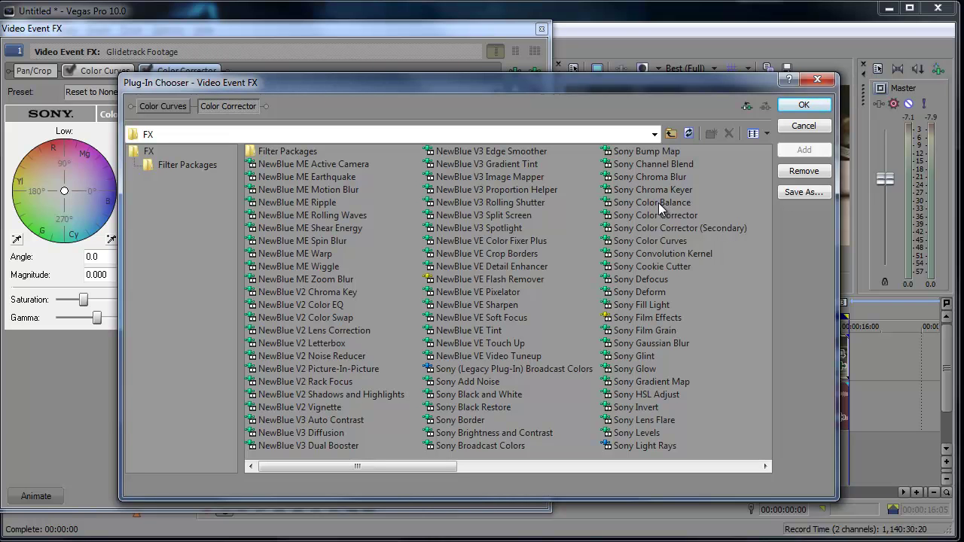
left_click(804, 105)
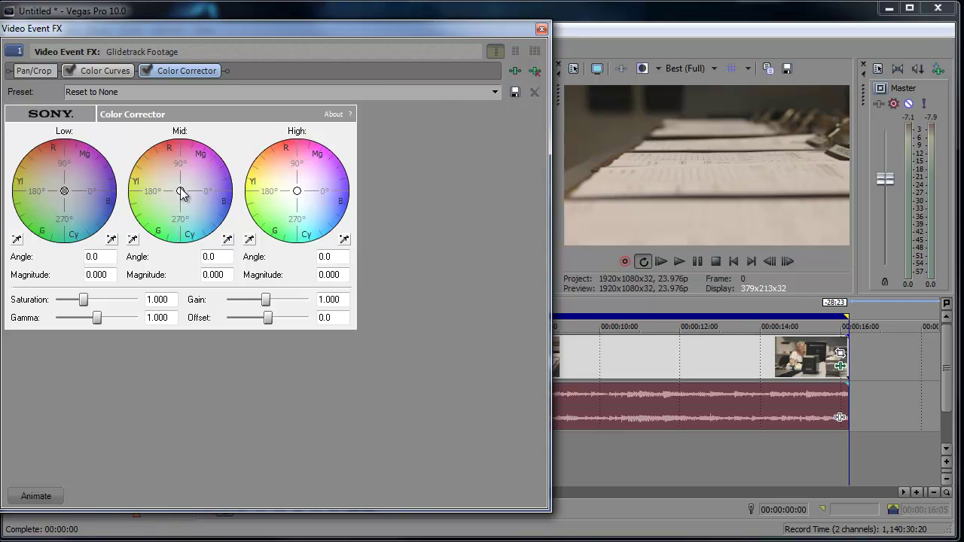
Bend the Color Curves into a gentle contrast S-curve by raising the midpoint and deepening the shadows.
left_click(116, 72)
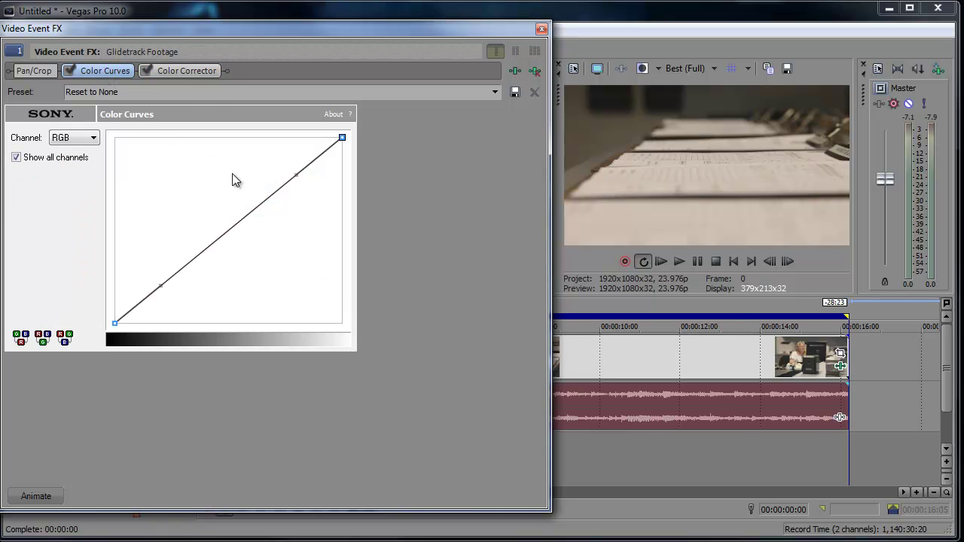
left_click_drag(196, 36, 204, 36)
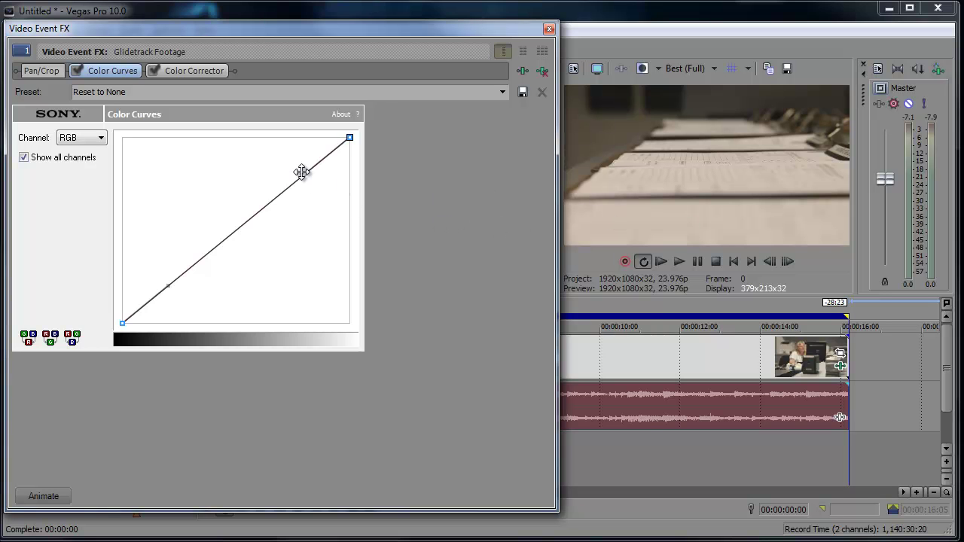
left_click_drag(301, 173, 273, 137)
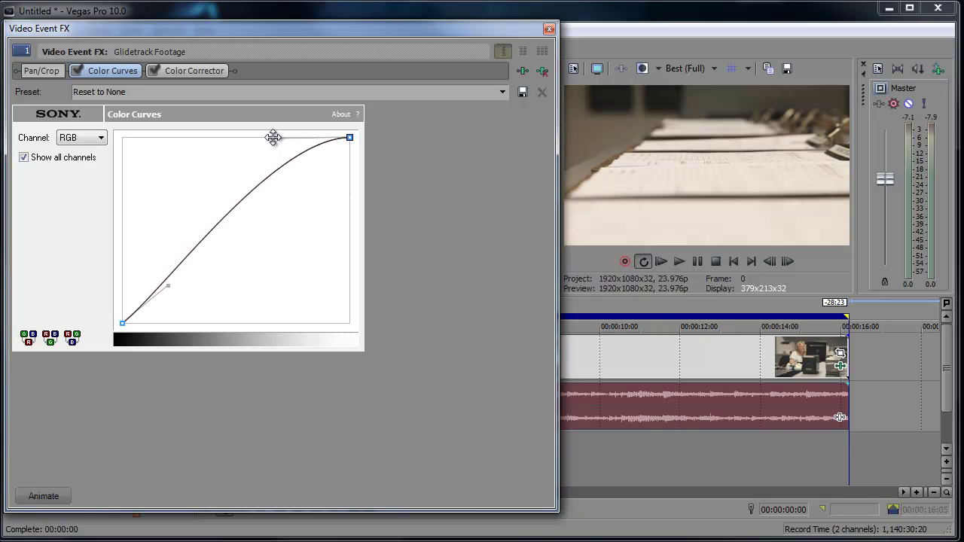
mouse_move(168, 286)
left_mouse_down()
mouse_move(184, 323)
mouse_move(170, 322)
left_mouse_up()
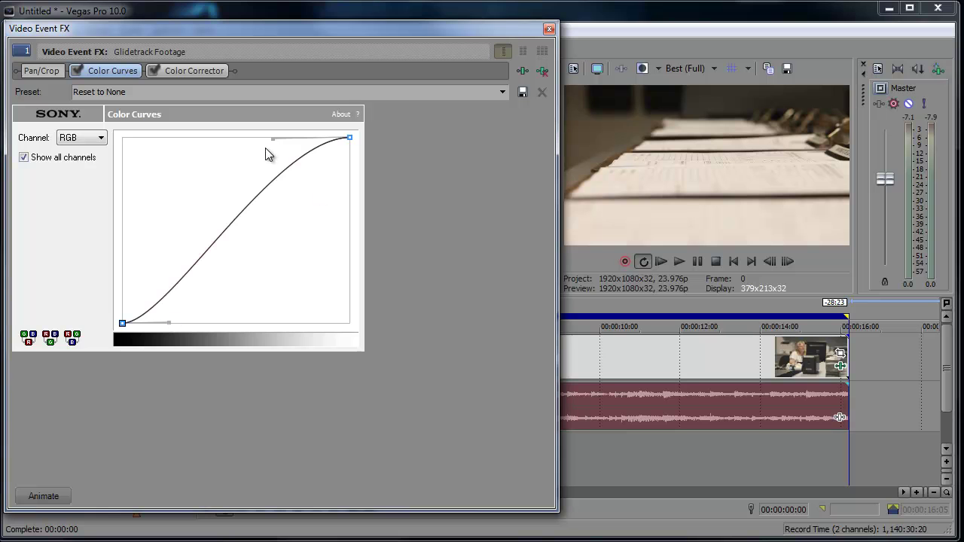
mouse_move(273, 140)
left_mouse_down()
mouse_move(282, 139)
mouse_move(228, 140)
mouse_move(262, 139)
left_mouse_up()
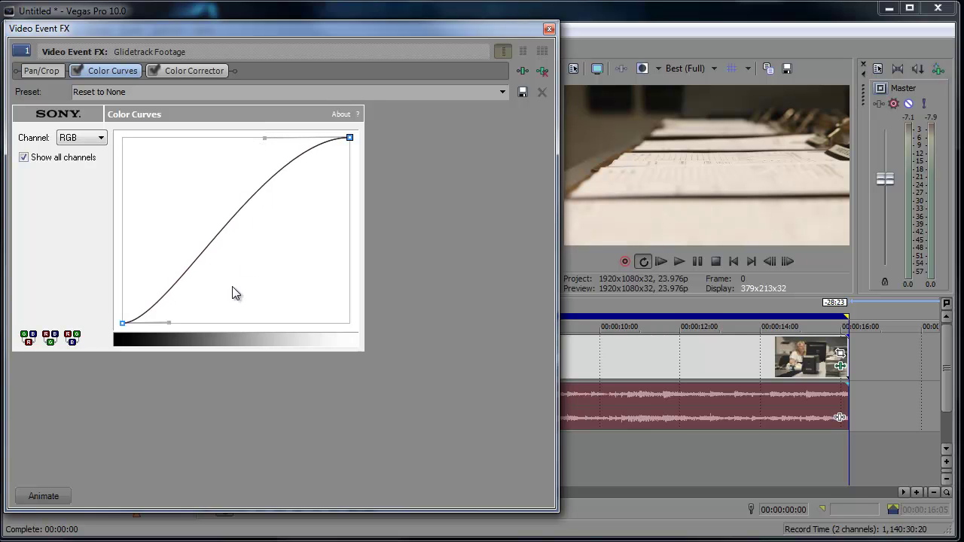
left_click(171, 322)
left_click_drag(170, 322, 174, 322)
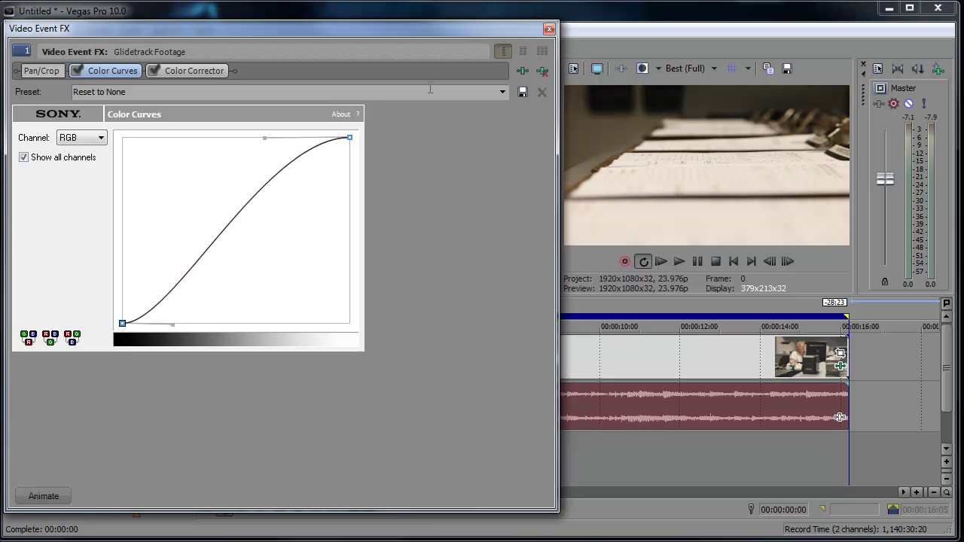
left_click(193, 72)
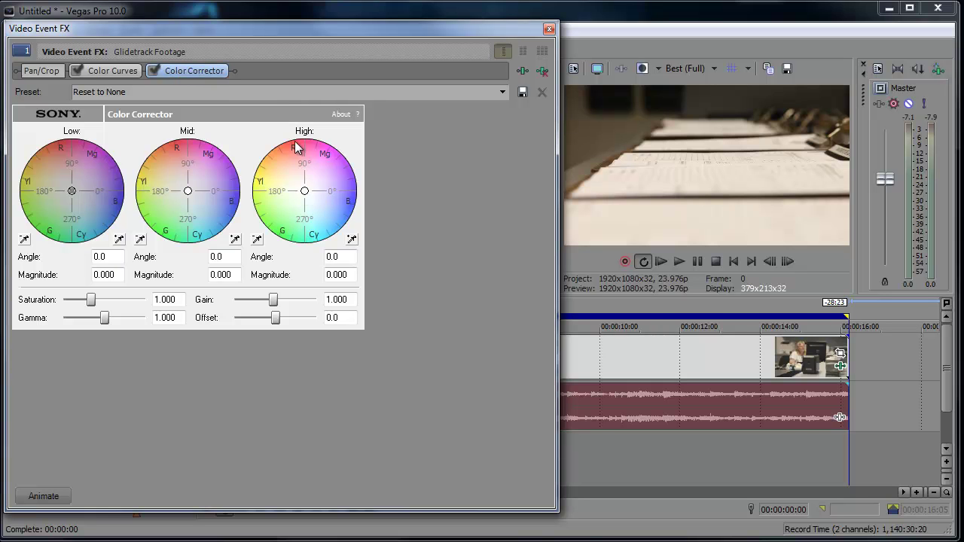
Push the Color Corrector's high, mid and low colour wheels toward blue/cyan.
left_click_drag(305, 190, 314, 207)
left_click_drag(187, 195, 199, 207)
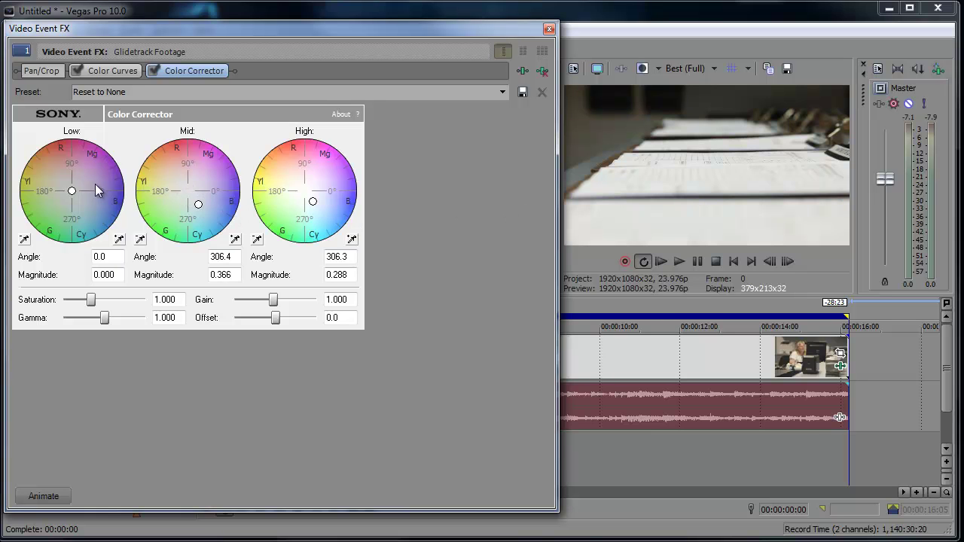
left_click_drag(72, 191, 86, 205)
Close the FX window and play the graded footage with split-screen before/after view.
left_click(549, 28)
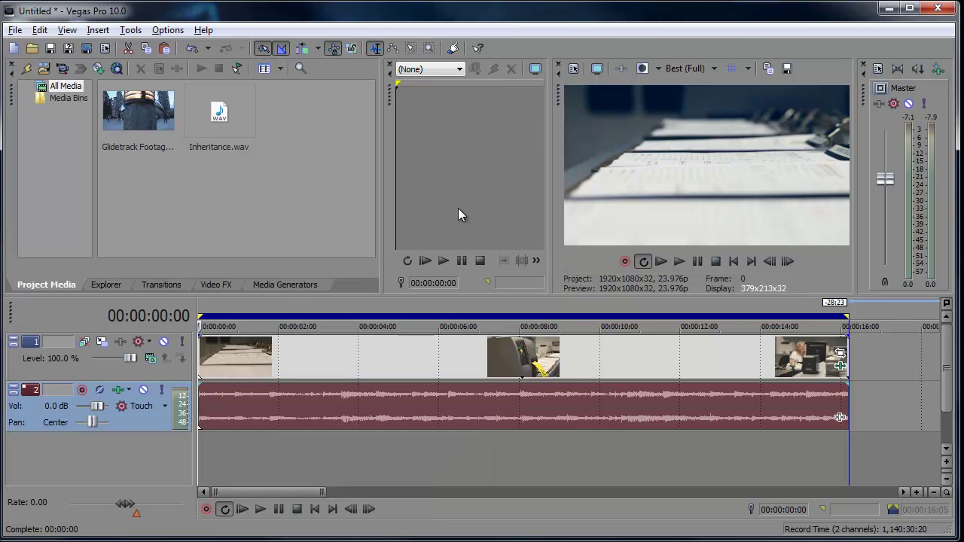
left_click(243, 510)
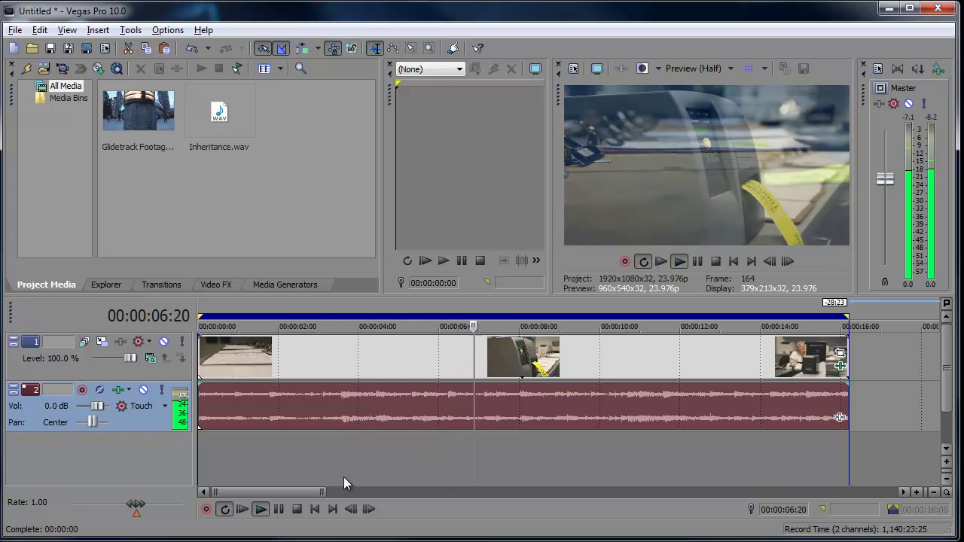
left_click(278, 510)
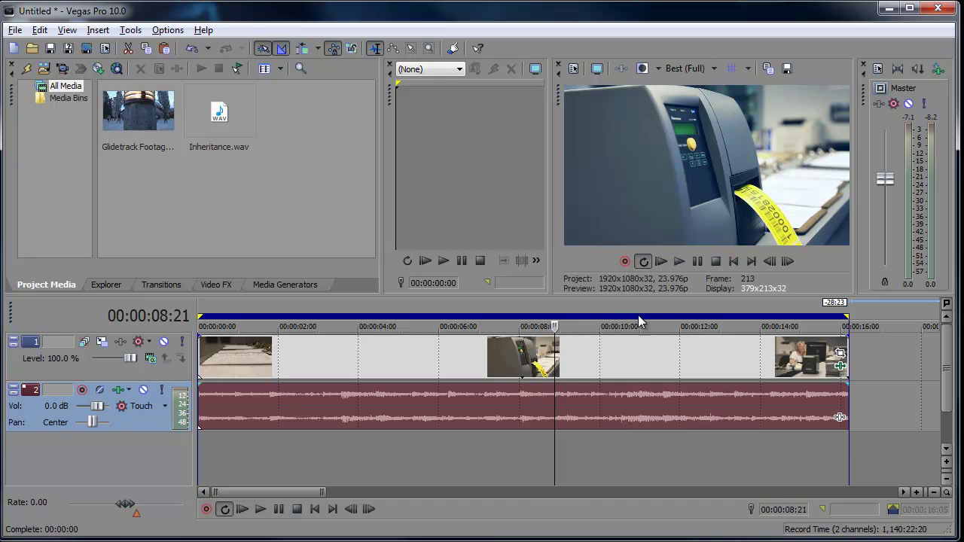
left_click(641, 69)
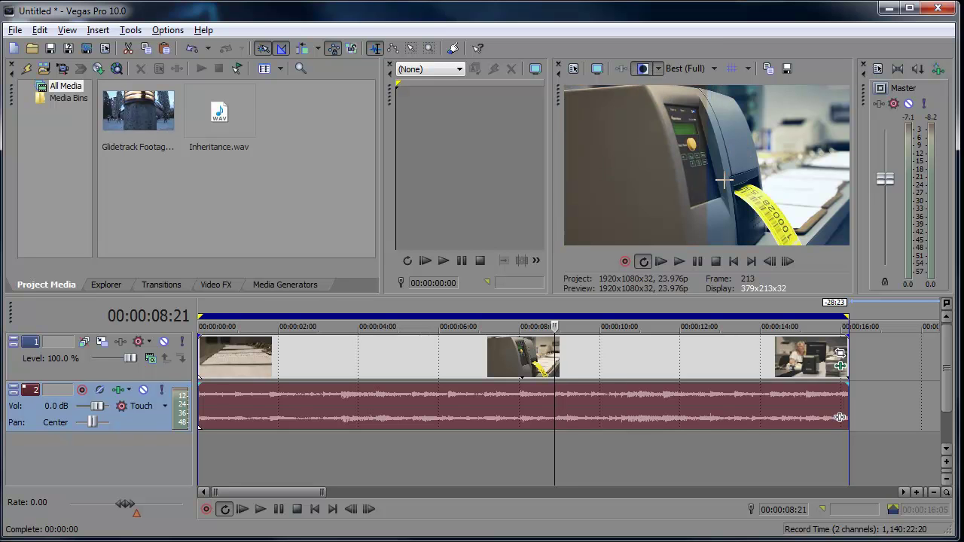
key("space")
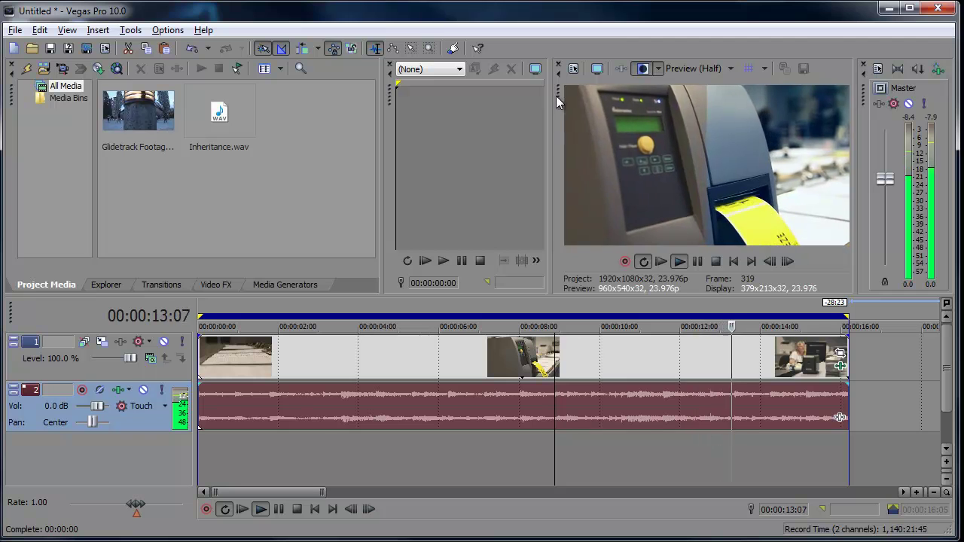
Undock the Video Preview and dock it as a tab beside the Trimmer.
left_click_drag(556, 95, 557, 125)
double_click(558, 125)
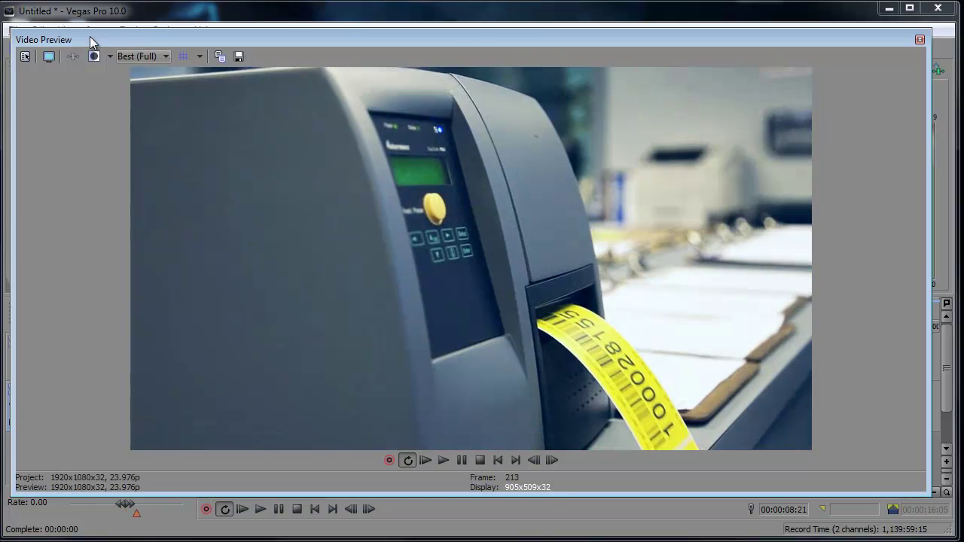
left_click_drag(41, 43, 449, 71)
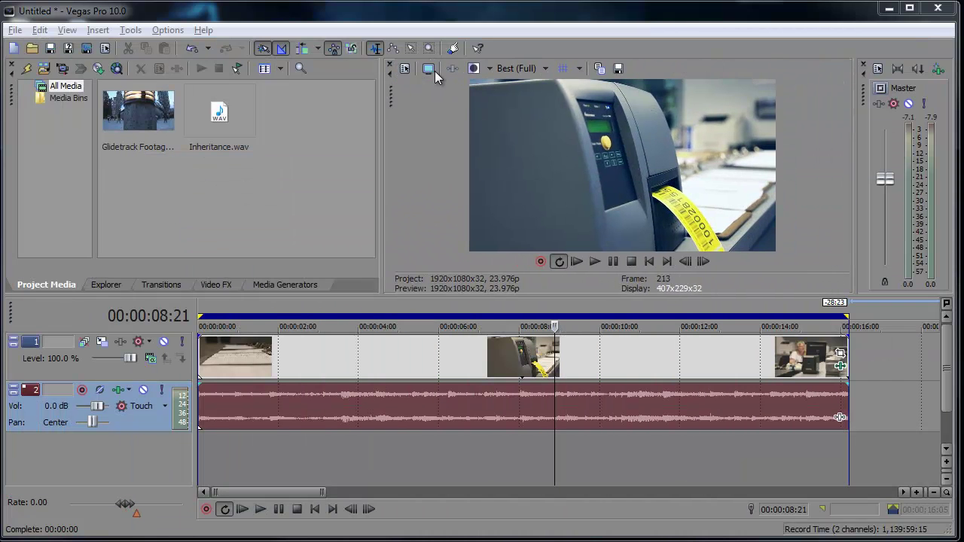
left_click_drag(449, 71, 435, 71)
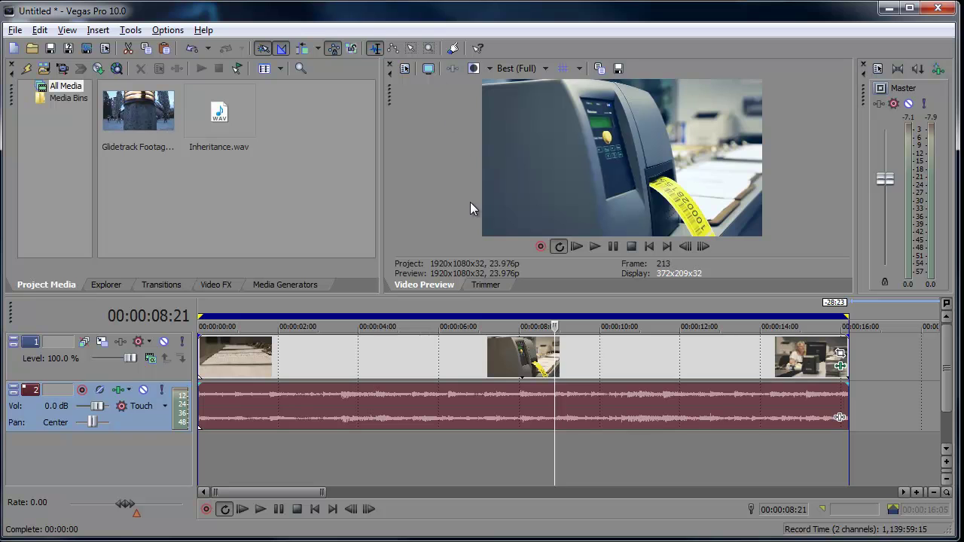
Add Sony Film Grain to the Glidetrack Footage clip's effects chain.
left_click(841, 368)
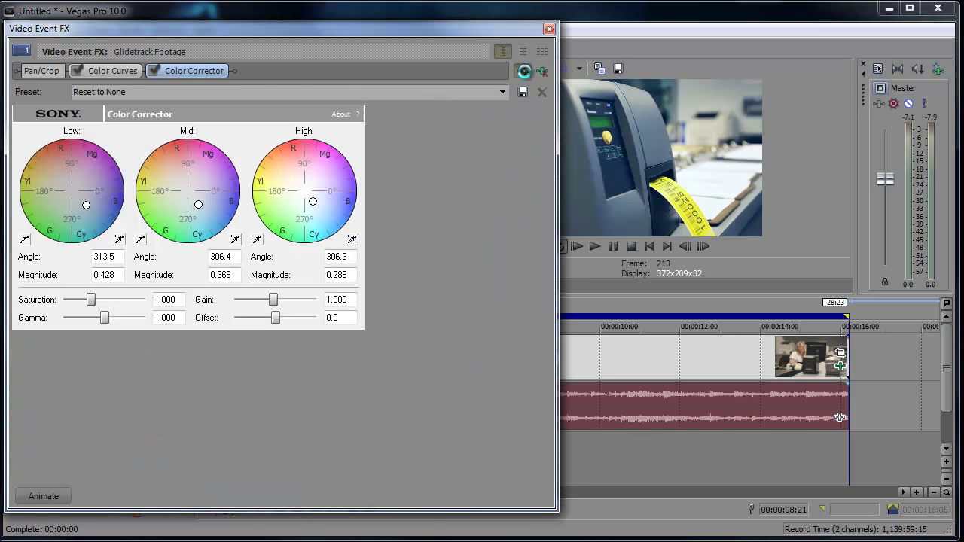
left_click(524, 70)
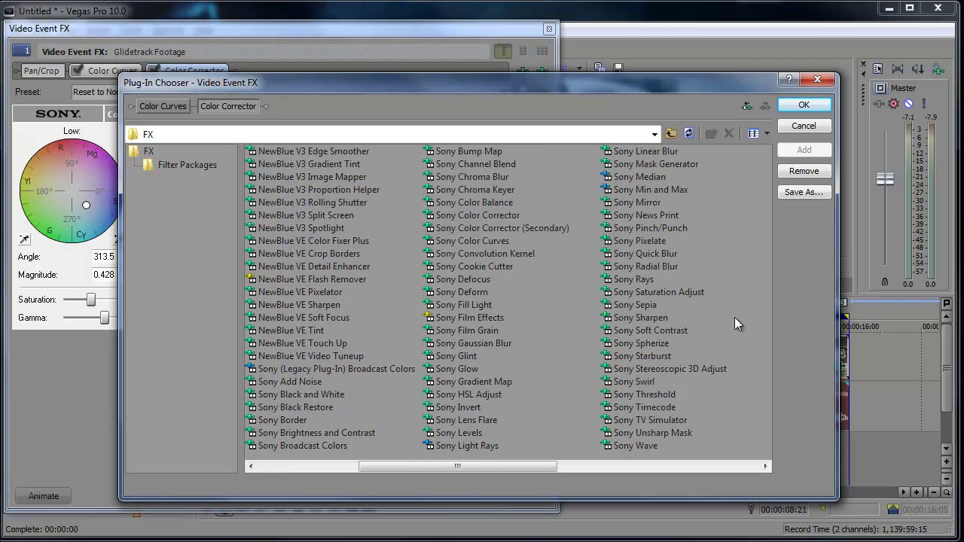
double_click(467, 330)
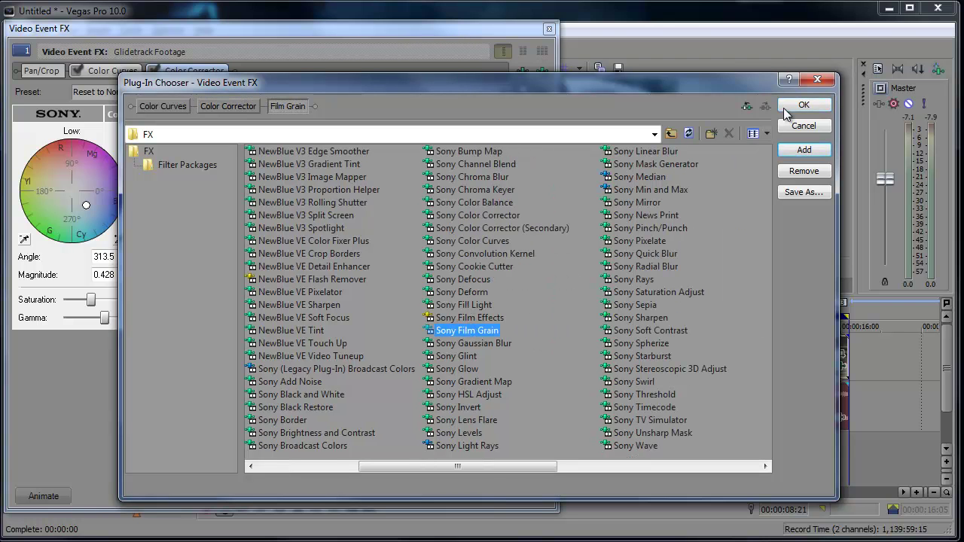
left_click(786, 111)
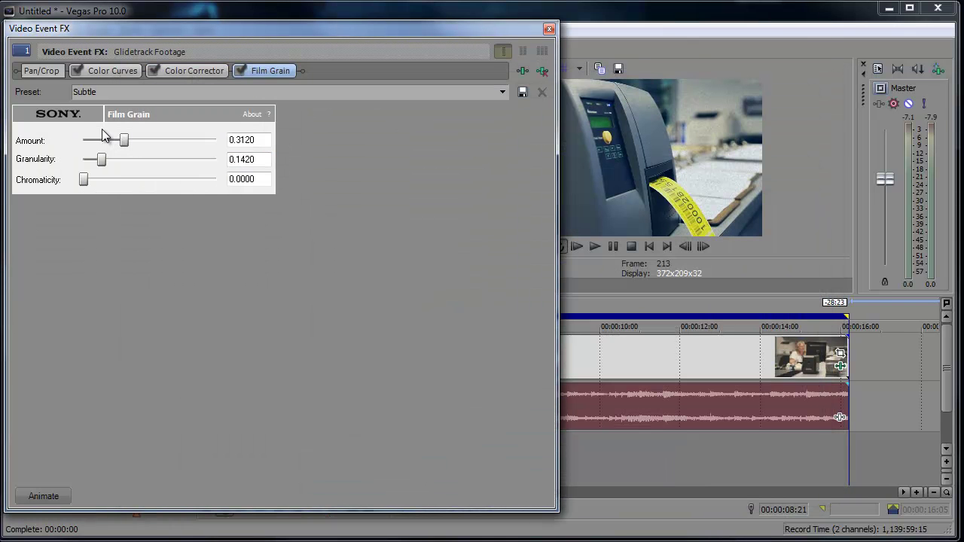
Set Film Grain Granularity to 0.0000 and Amount to 0.0500.
left_click(110, 140)
double_click(97, 160)
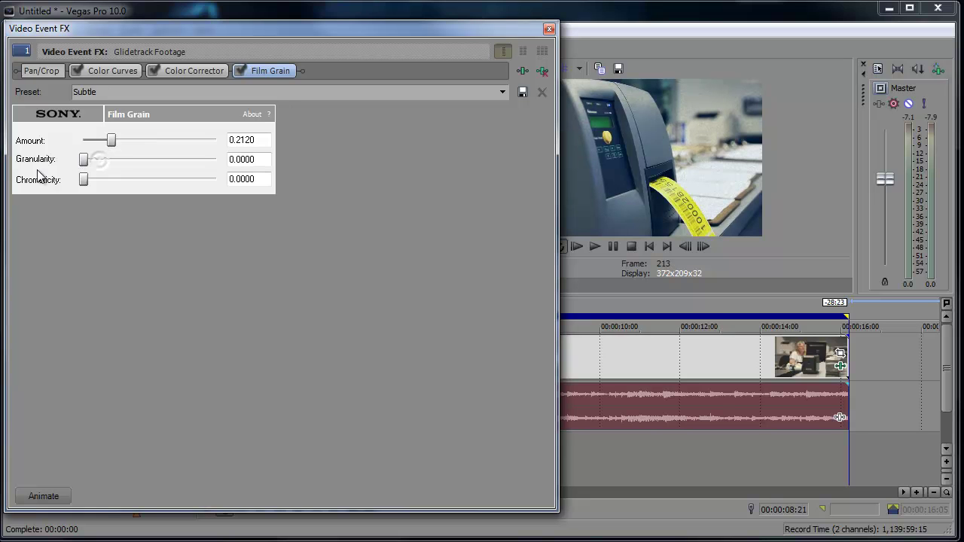
left_click_drag(111, 140, 89, 141)
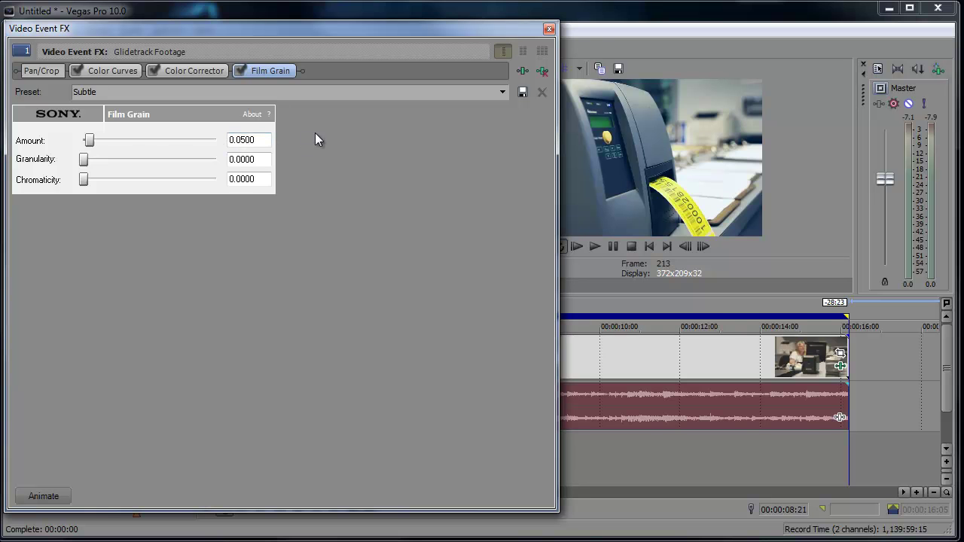
Review the final grained, cool-graded clip in a floating preview, then close that preview.
left_click(549, 29)
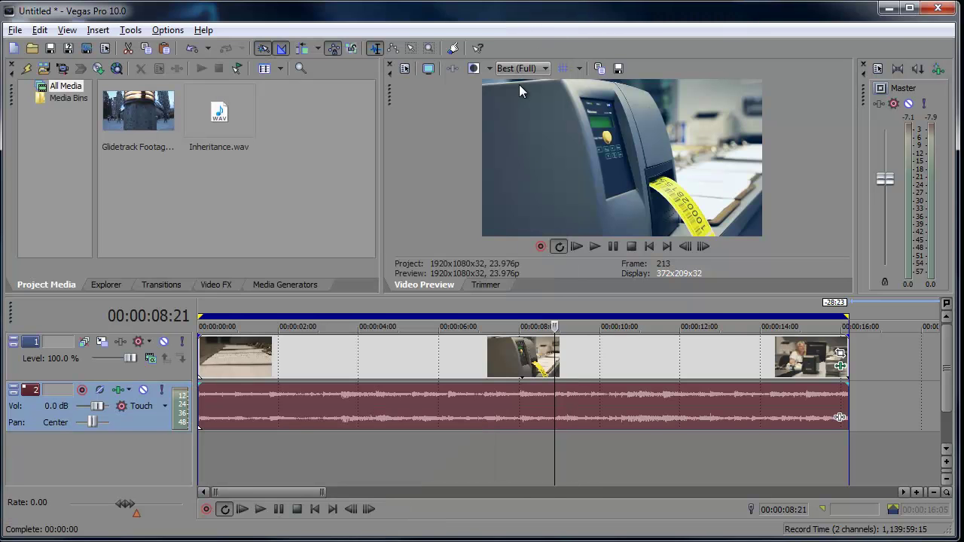
mouse_move(389, 95)
left_mouse_down()
mouse_move(387, 162)
mouse_move(25, 56)
left_mouse_up()
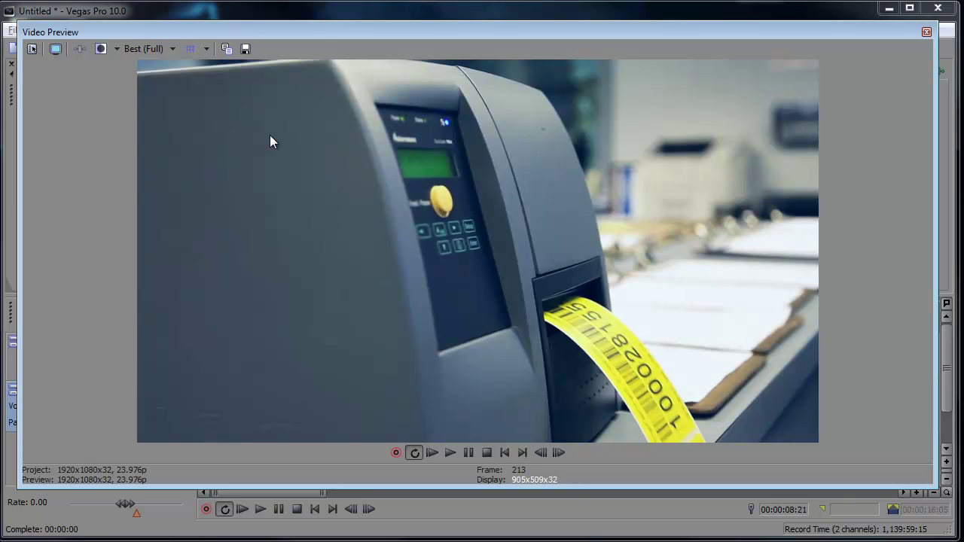
key("space")
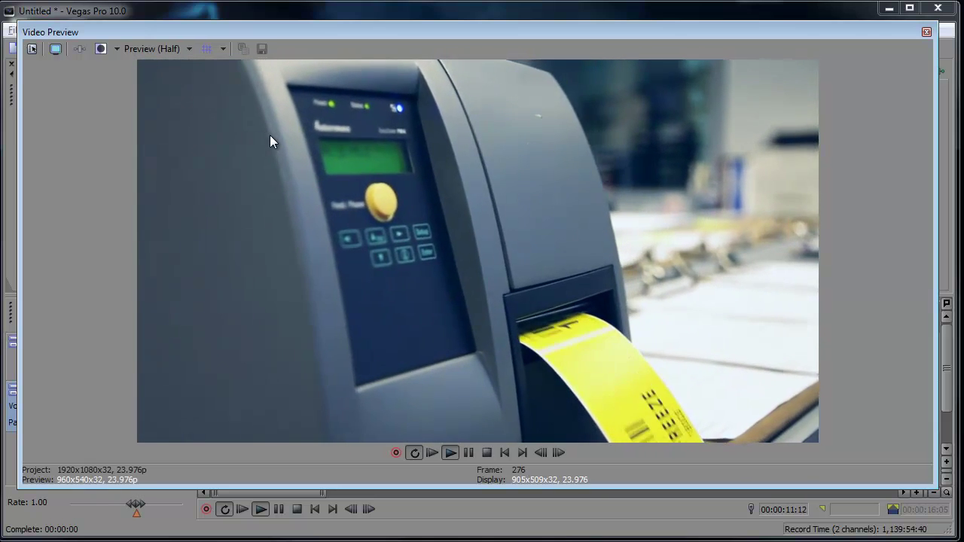
key("space")
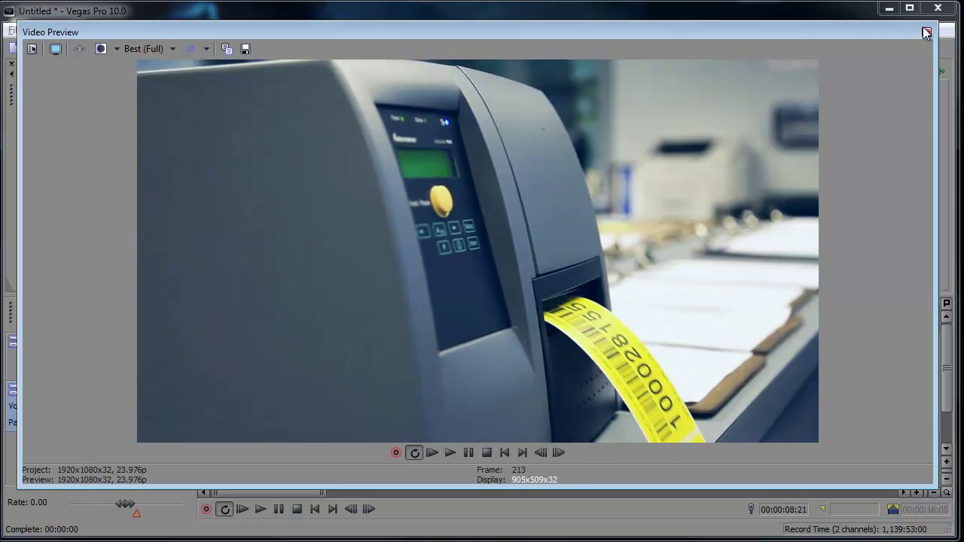
left_click(927, 32)
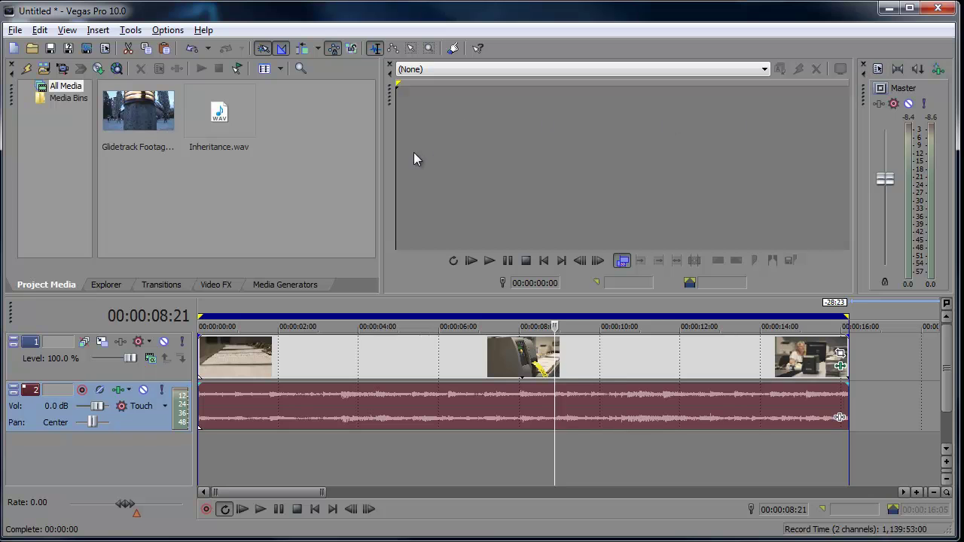